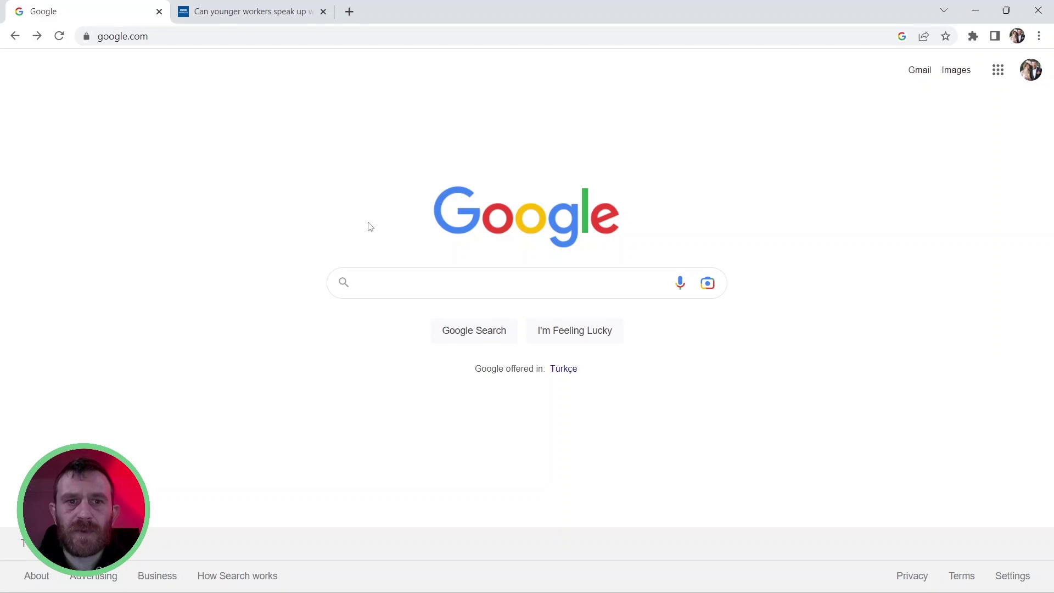
Find the Chrome Web Store through a Google search and open it
click(411, 290)
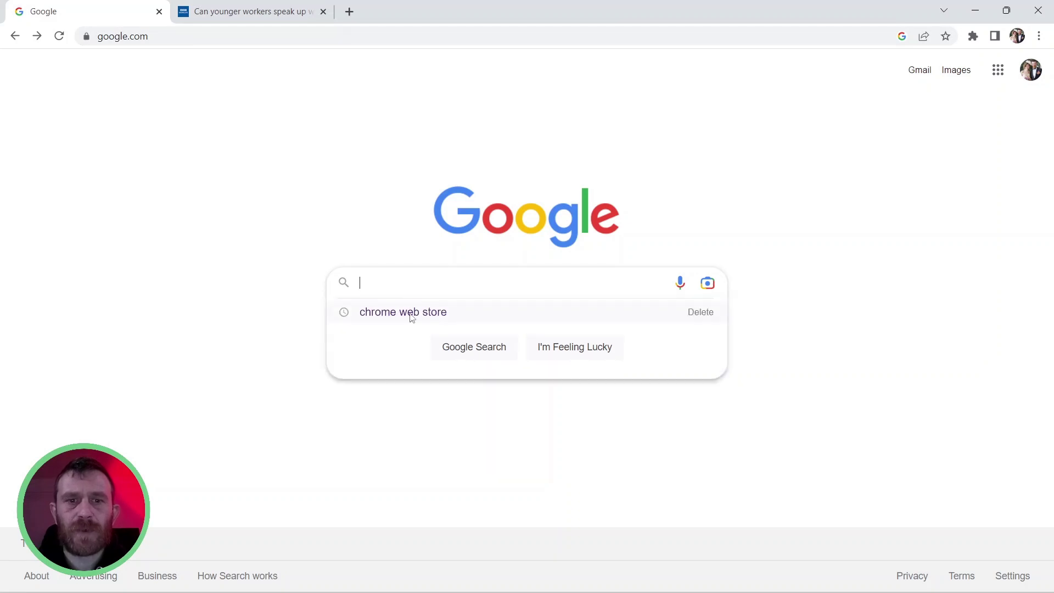
click(411, 313)
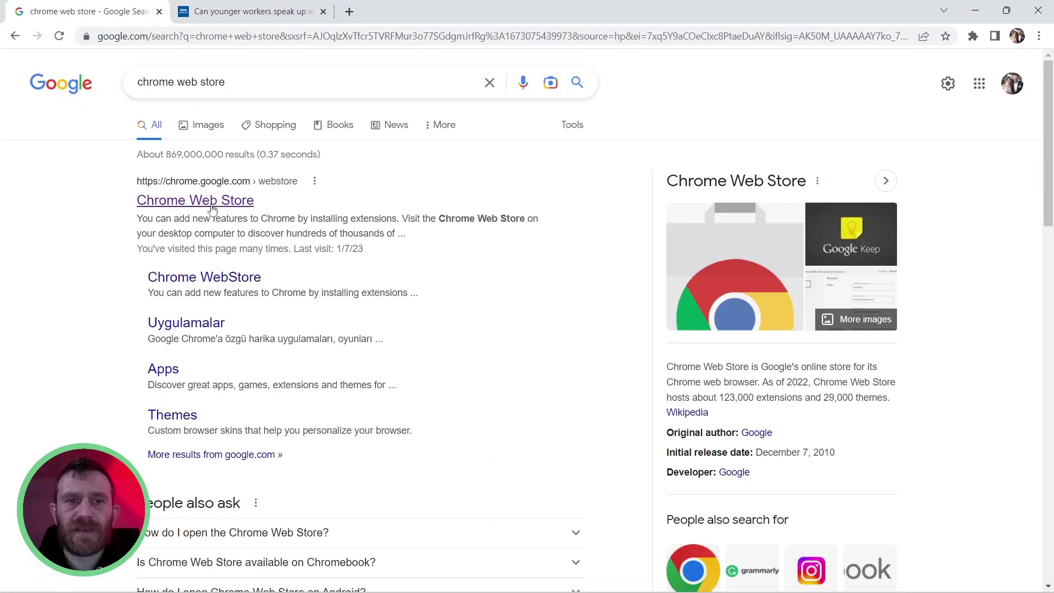
click(205, 204)
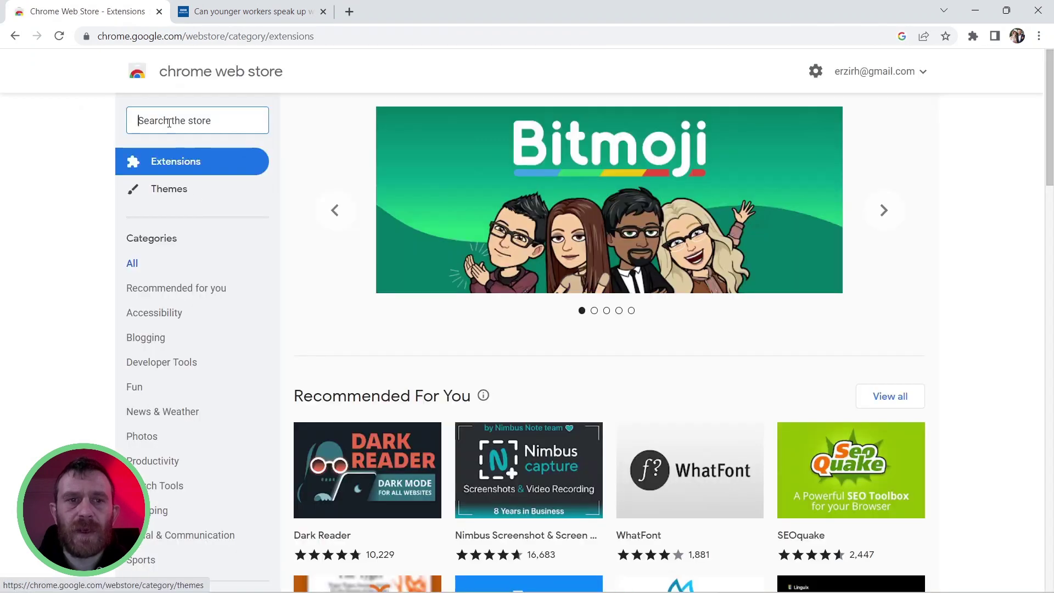
Search the store for 'radaar' and open the Publish with RADAAR listing
click(169, 123)
text(radaar)
click(166, 146)
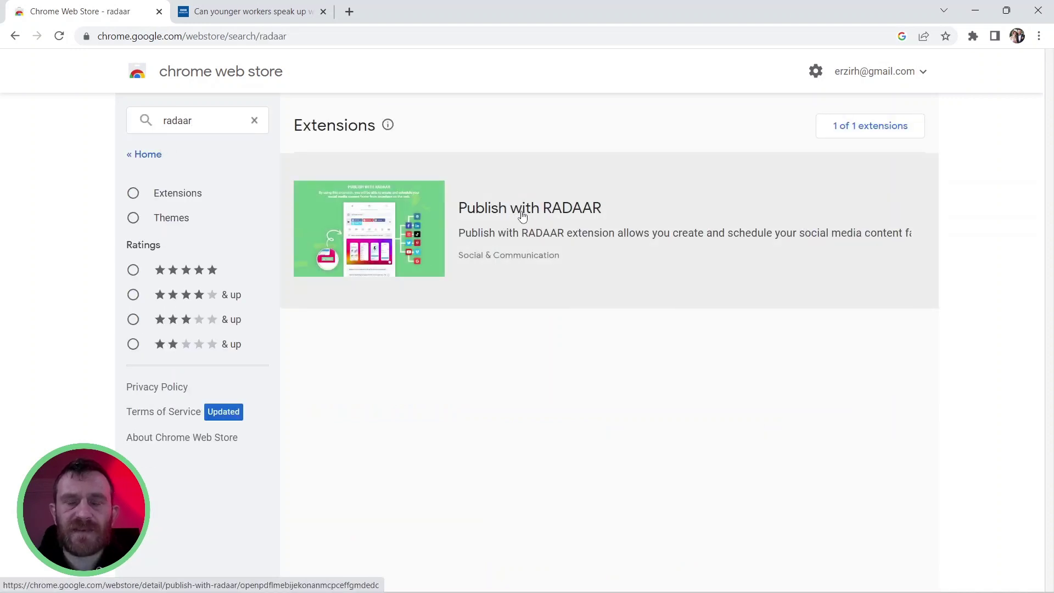
click(522, 216)
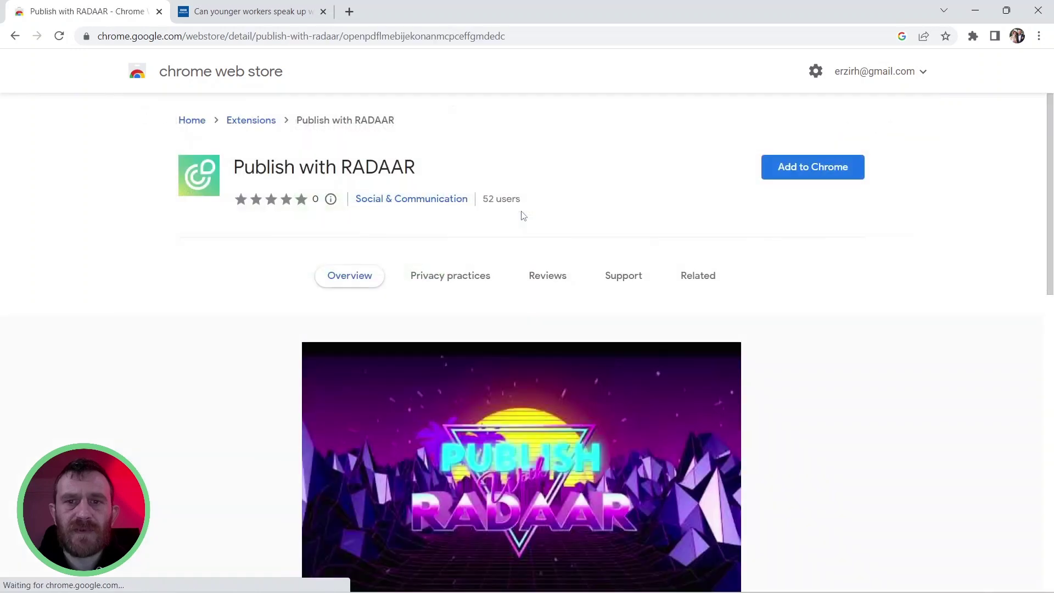
Add Publish with RADAAR to Chrome and pin it to the extensions toolbar
click(811, 175)
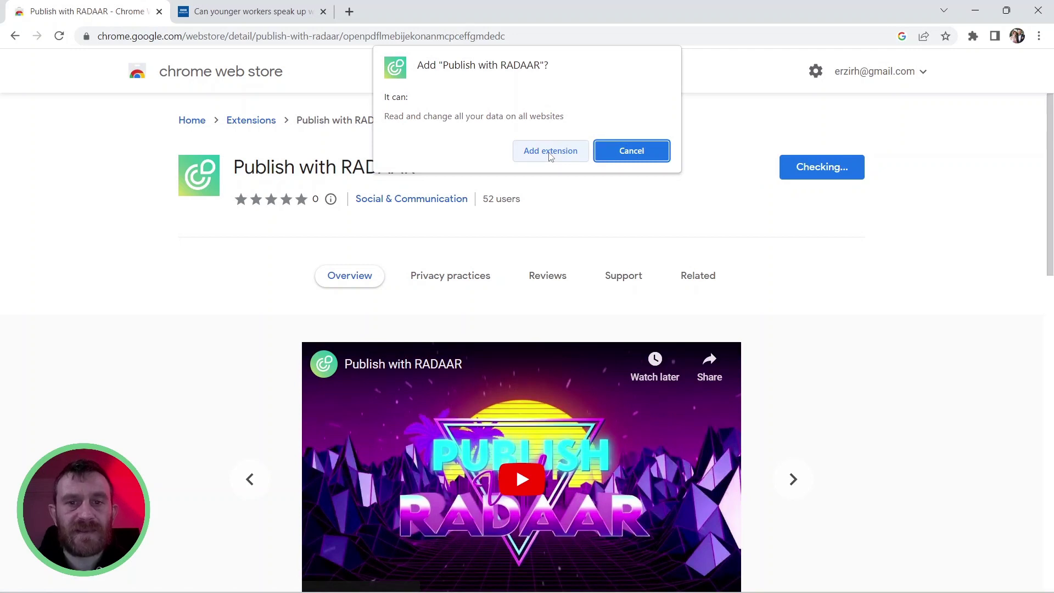
click(551, 152)
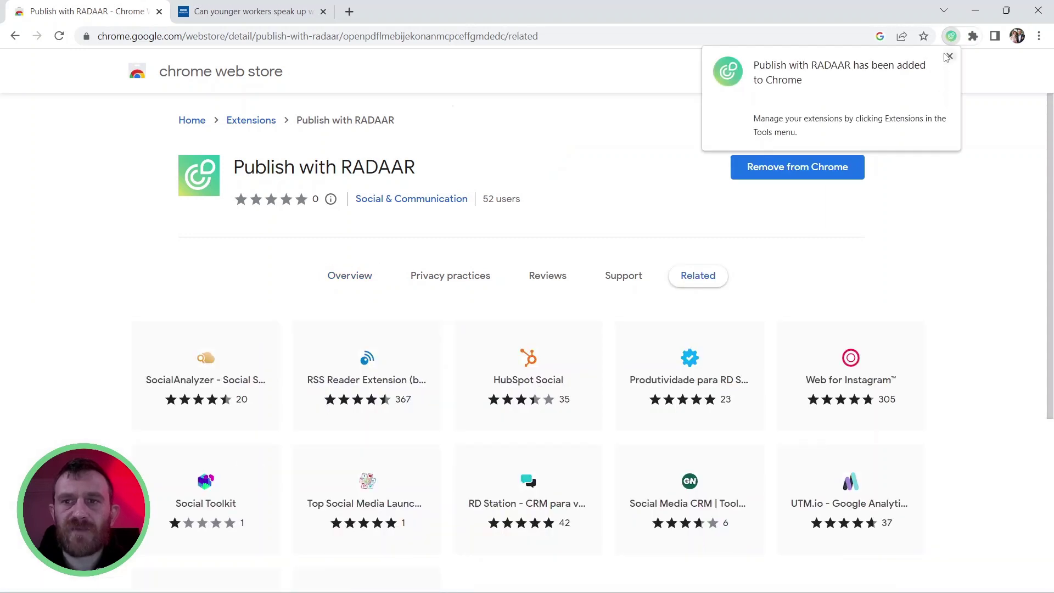
click(973, 36)
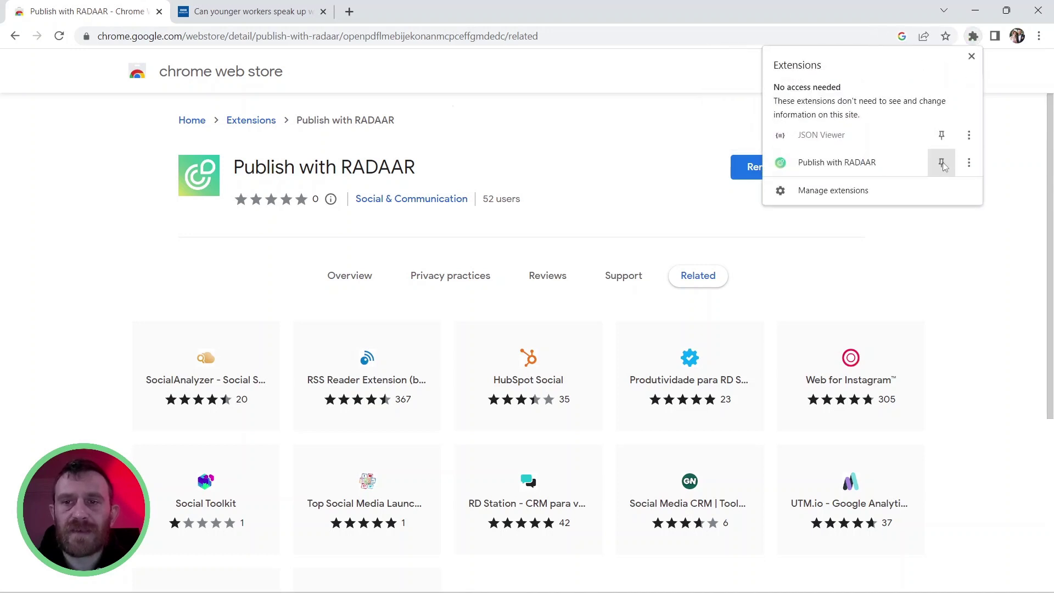
click(941, 162)
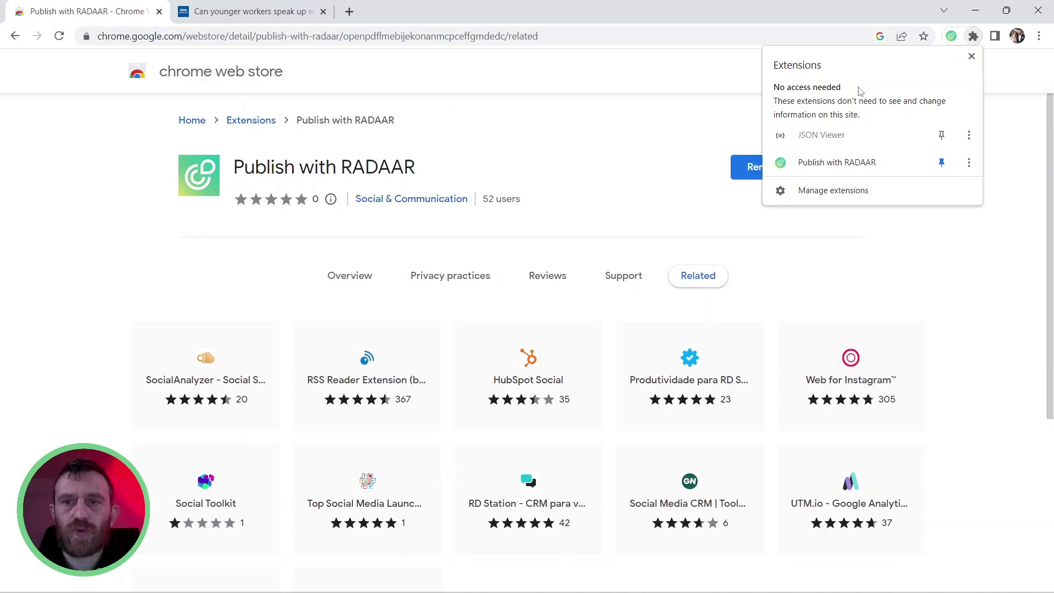
click(678, 135)
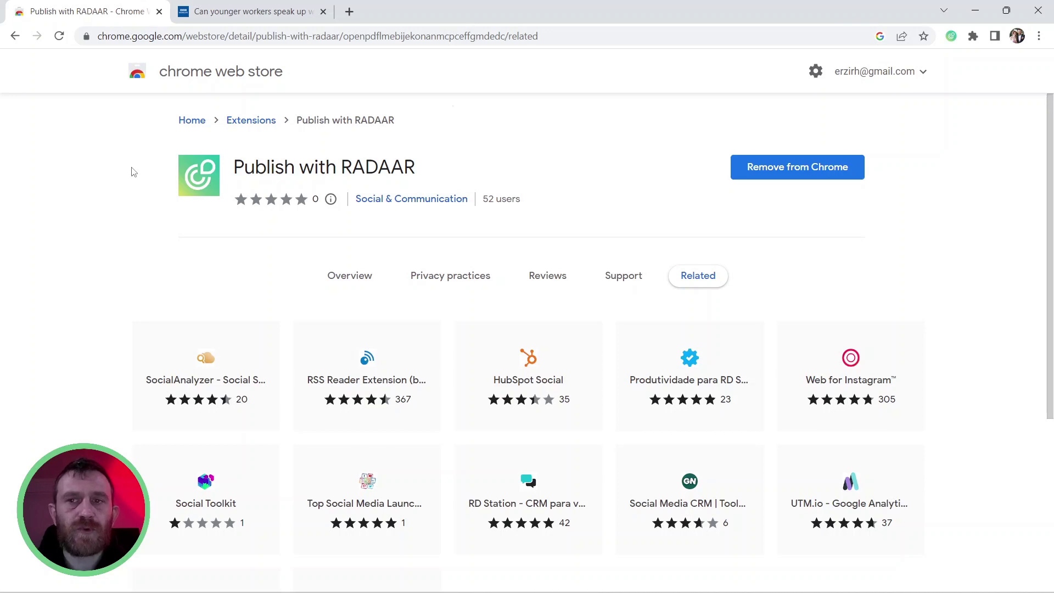
Reload the BBC Worklife article tab and scroll down into the article text
click(248, 14)
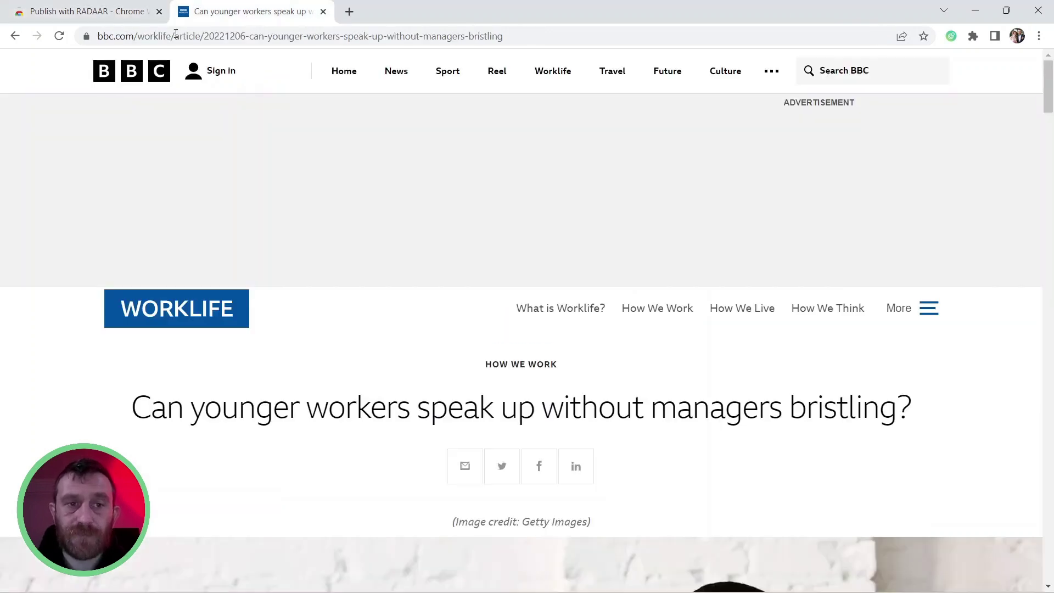
click(60, 37)
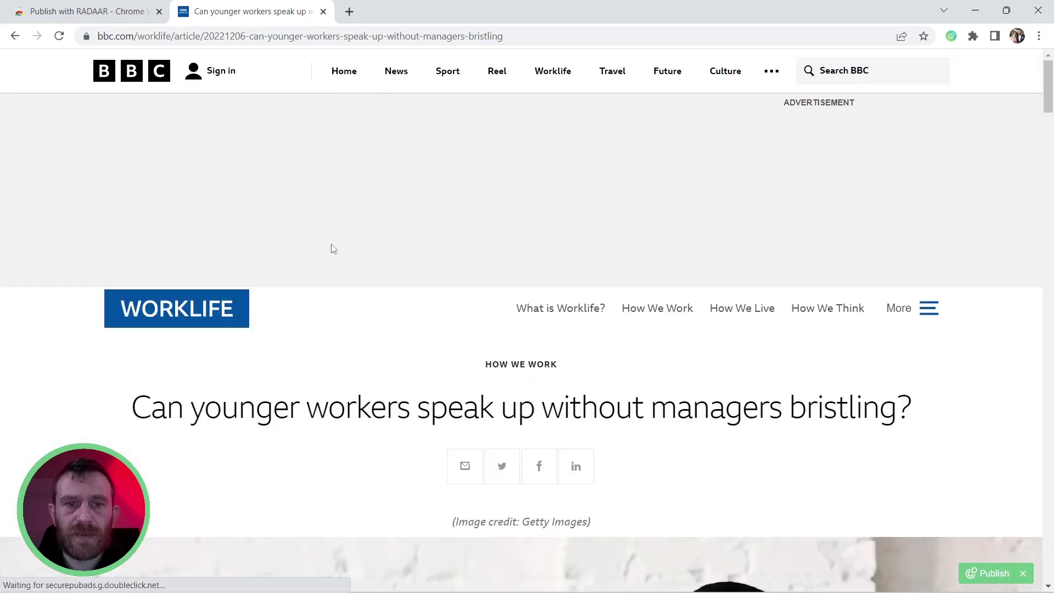
scroll(316, 365, down, 10)
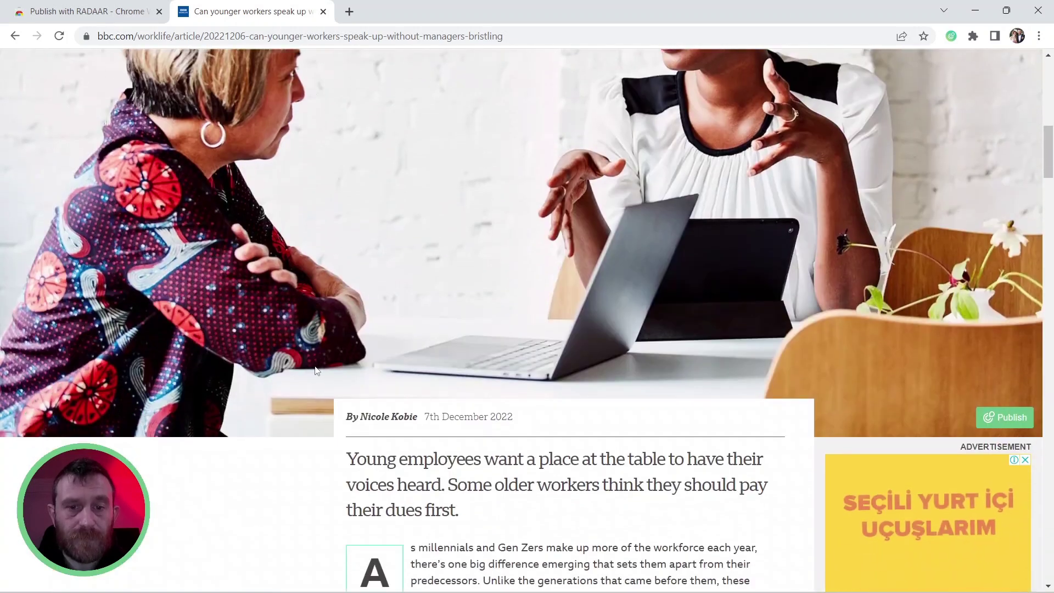
scroll(316, 378, down, 4)
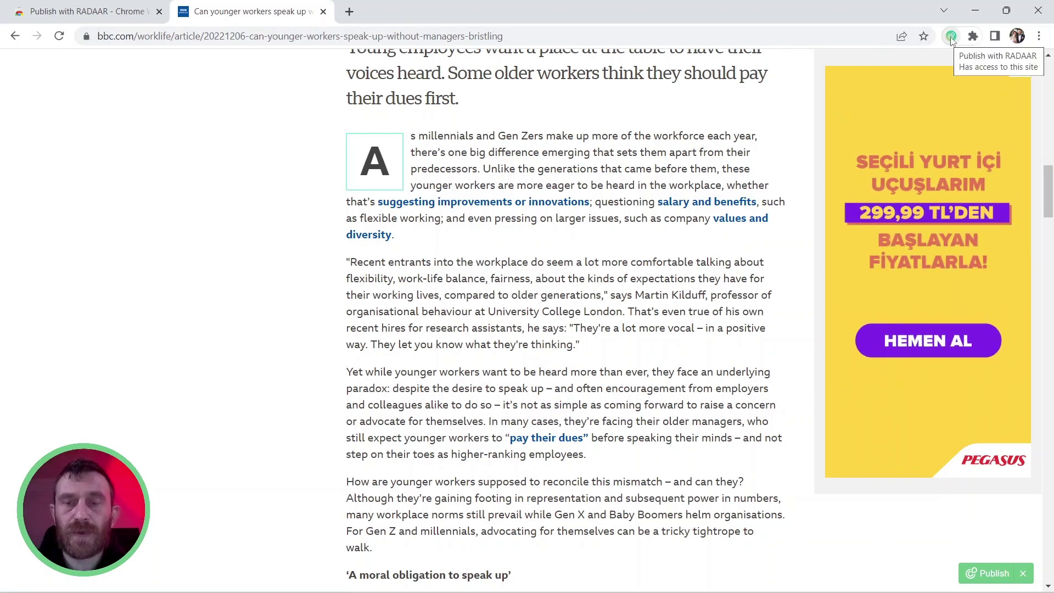
Open RADAAR from the toolbar and sign in with the account e-mail and password
click(951, 37)
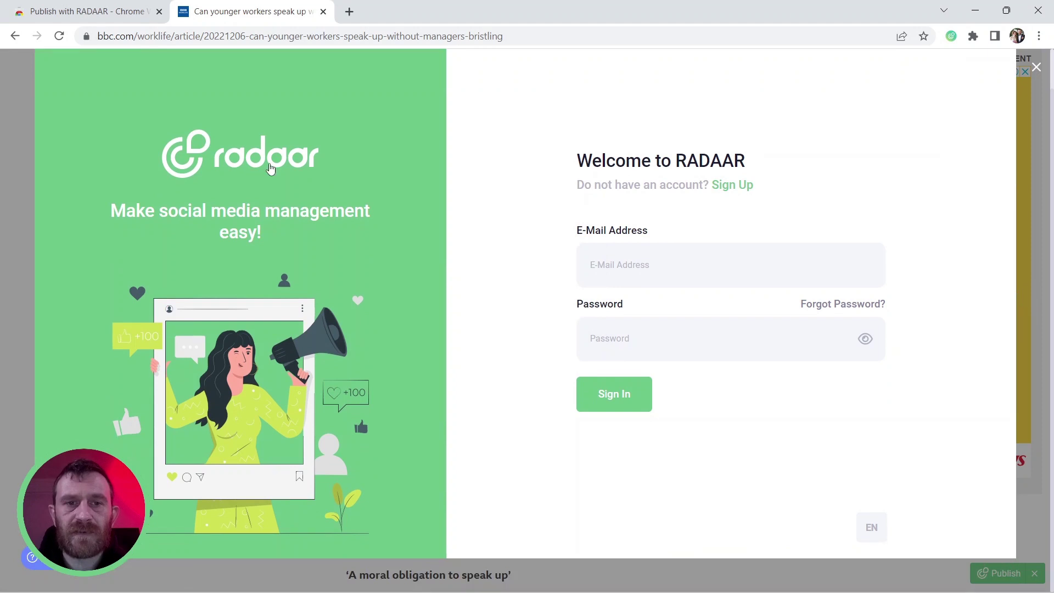
click(625, 270)
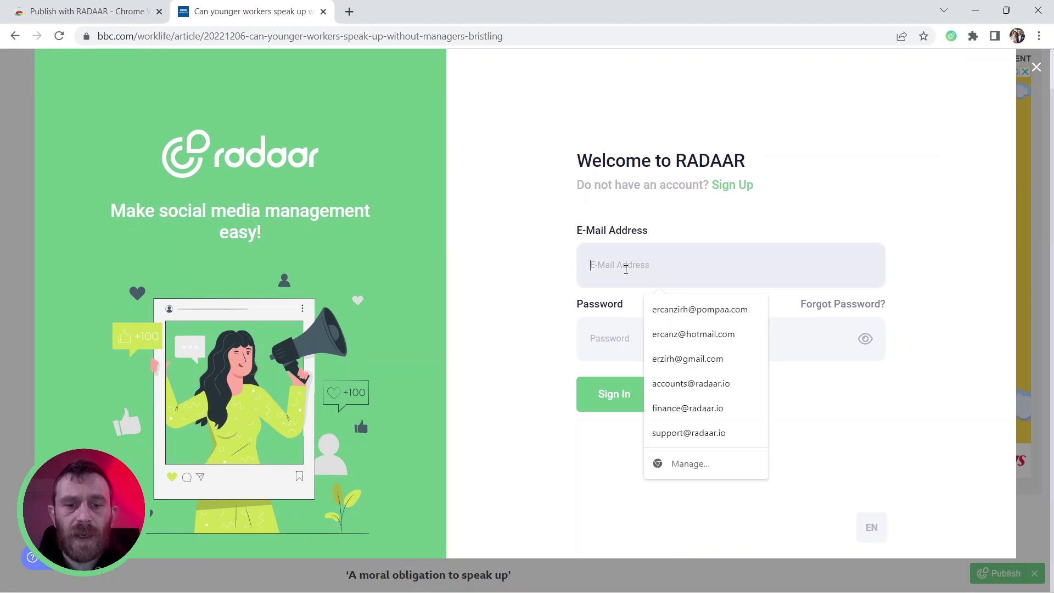
click(648, 211)
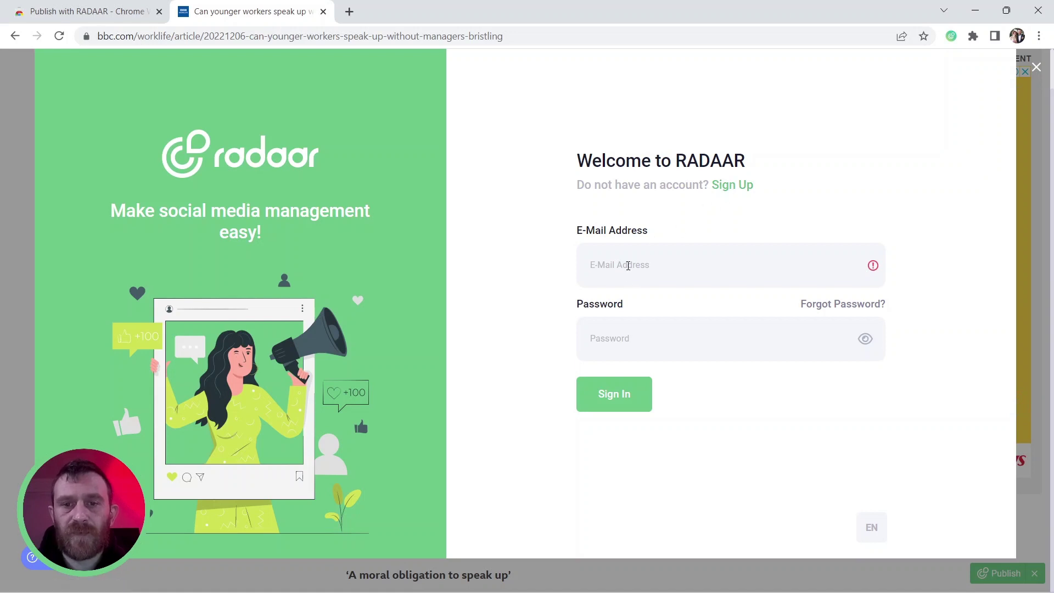
click(628, 266)
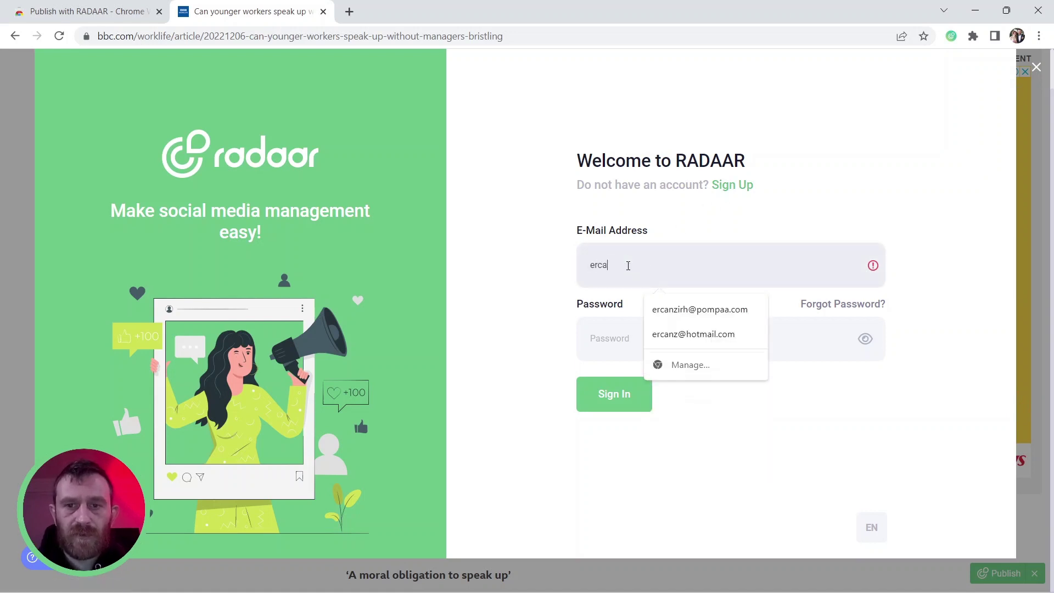
key(Tab)
text(p)
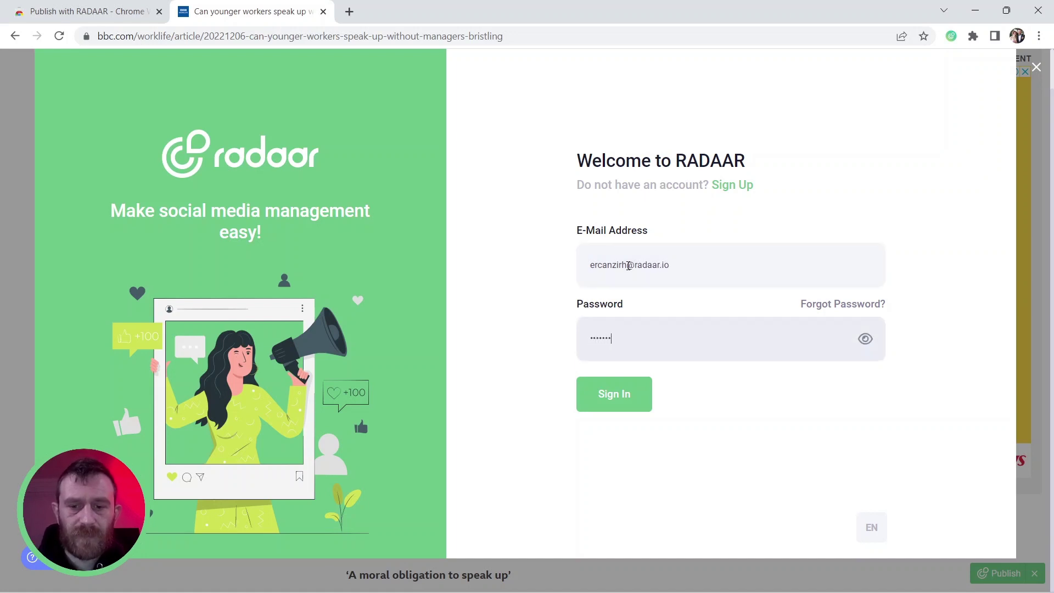
click(583, 402)
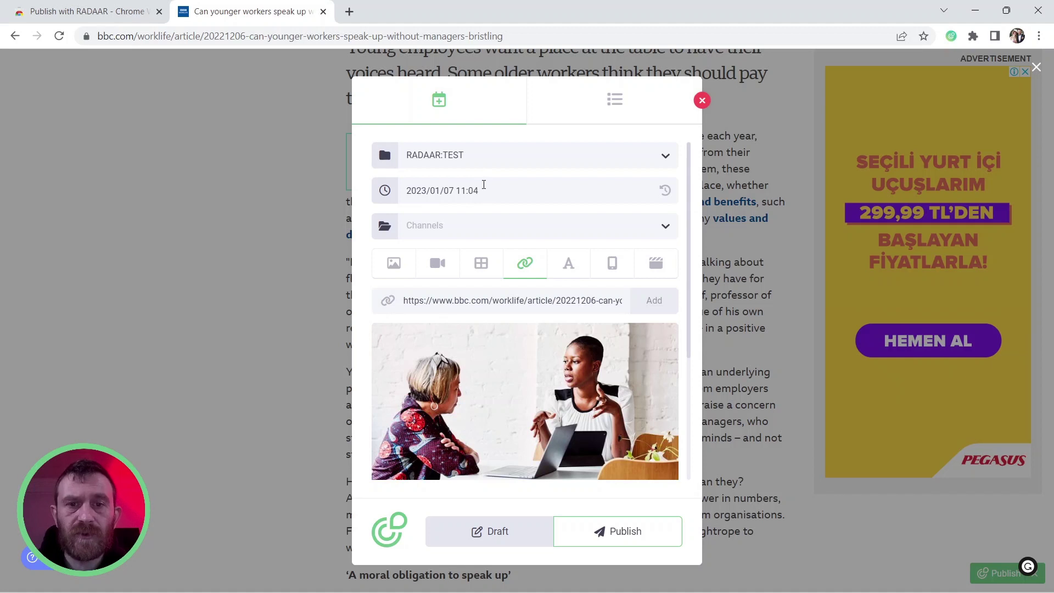
Pick 9 January at 10:00 as the post's date and time
click(485, 190)
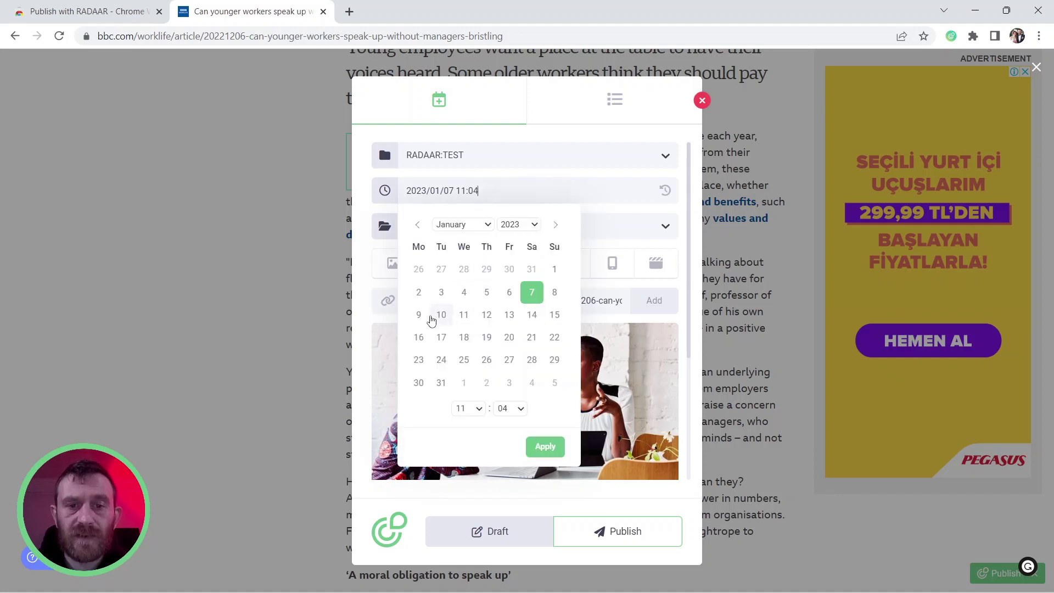
click(420, 316)
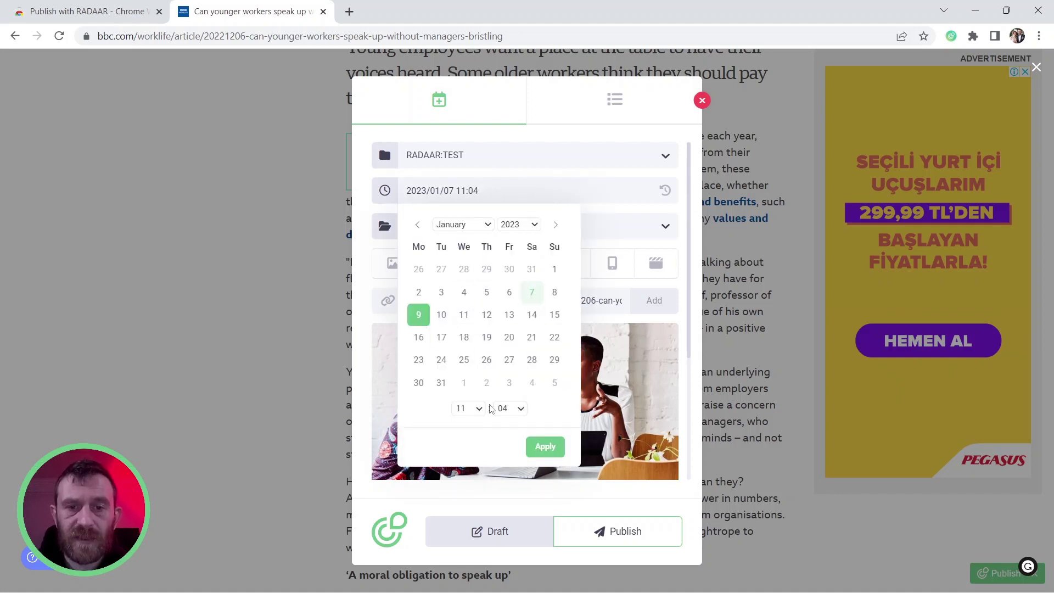
click(478, 411)
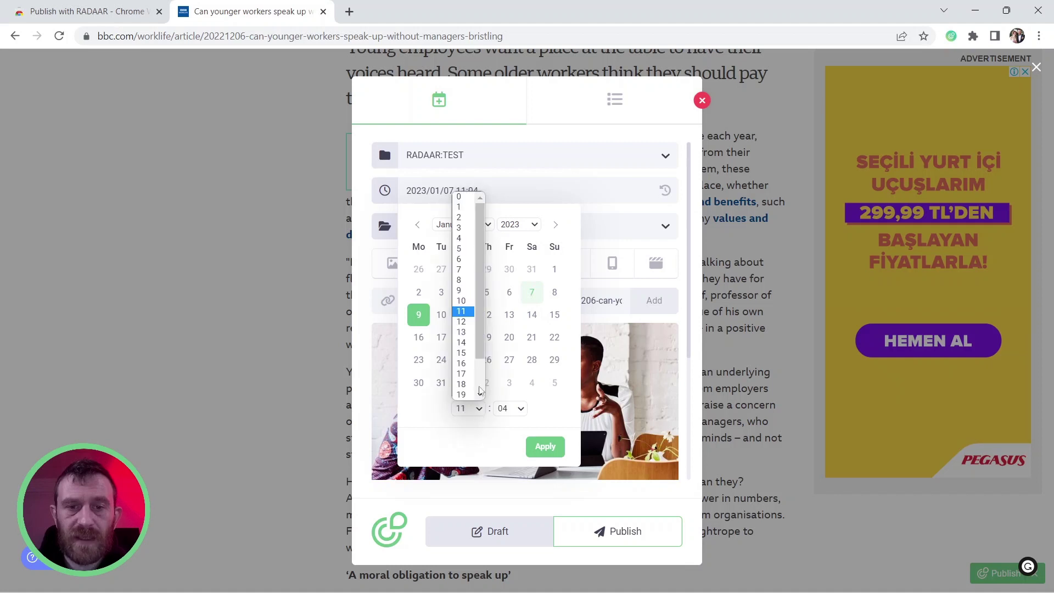
click(462, 300)
click(510, 409)
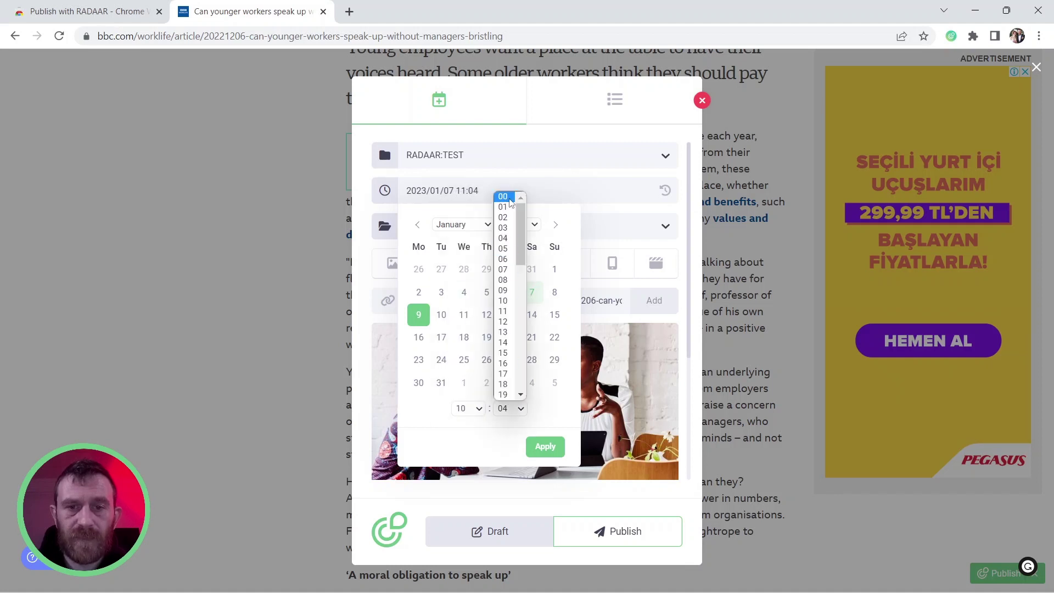
click(510, 202)
Apply that schedule, then reset the post time to now, 2023/01/07 11:04, and show the channels
click(549, 447)
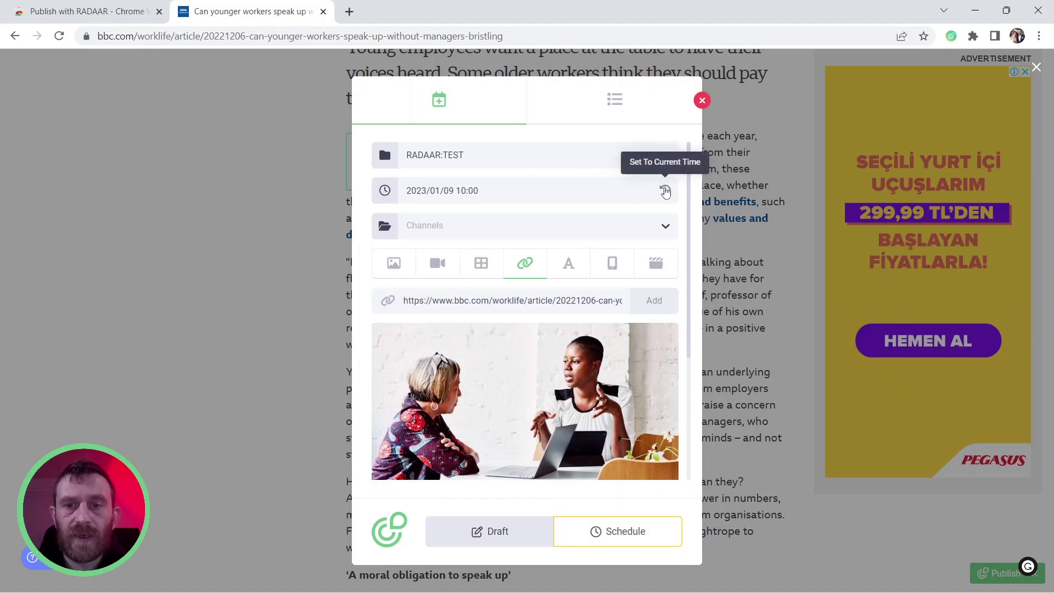
click(665, 190)
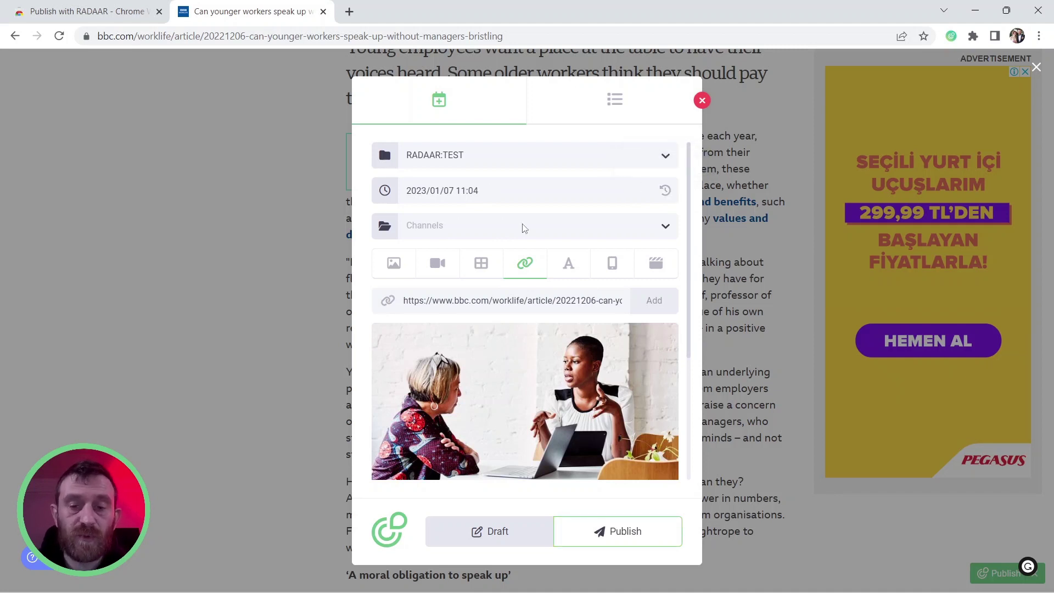
click(437, 229)
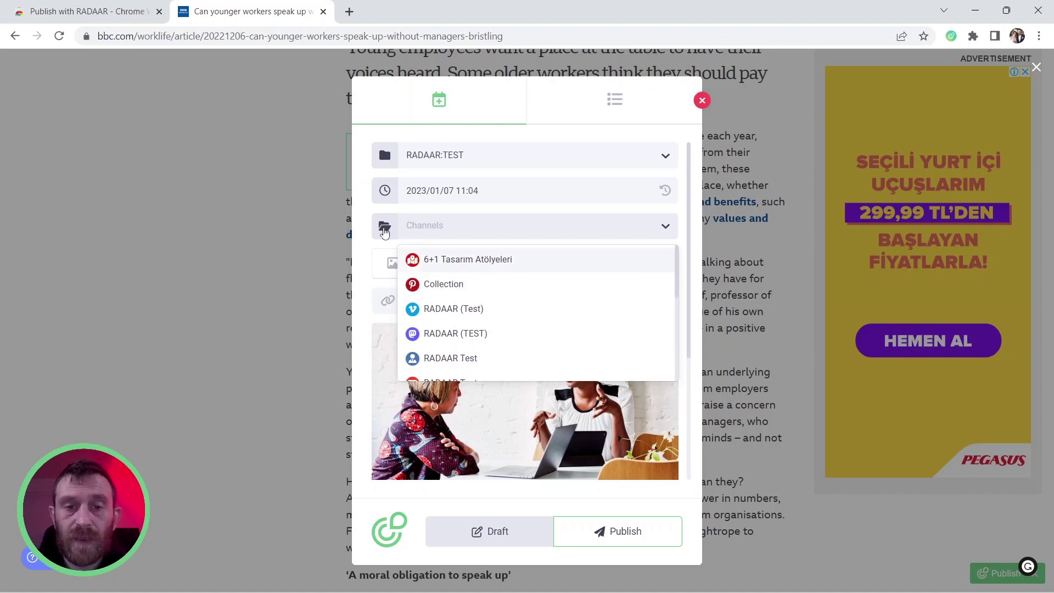
Add the Major(s) category's Facebook, Instagram, LinkedIn and Twitter channels to the post
click(385, 226)
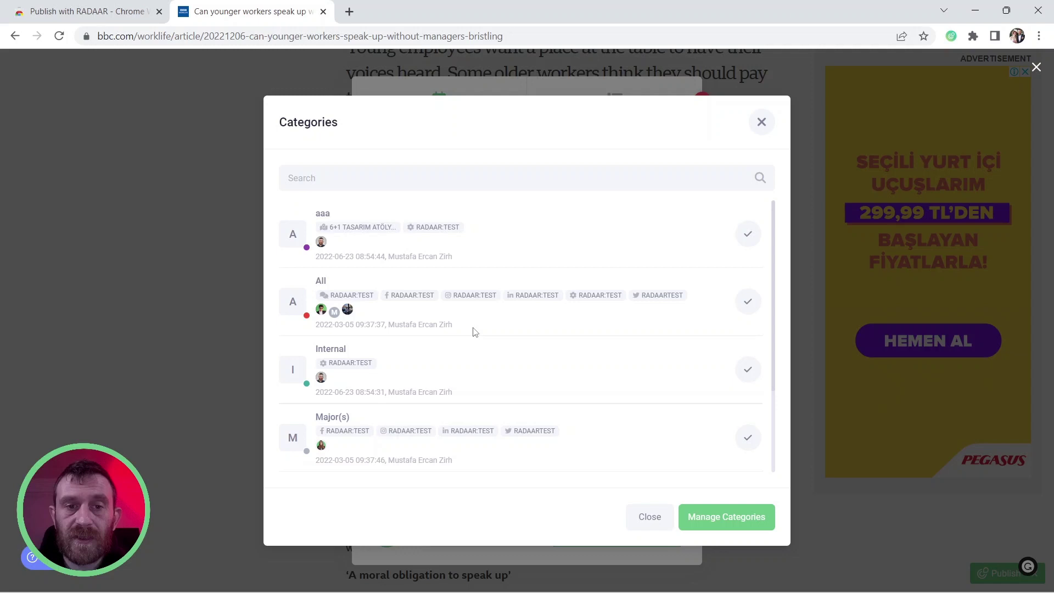
click(748, 440)
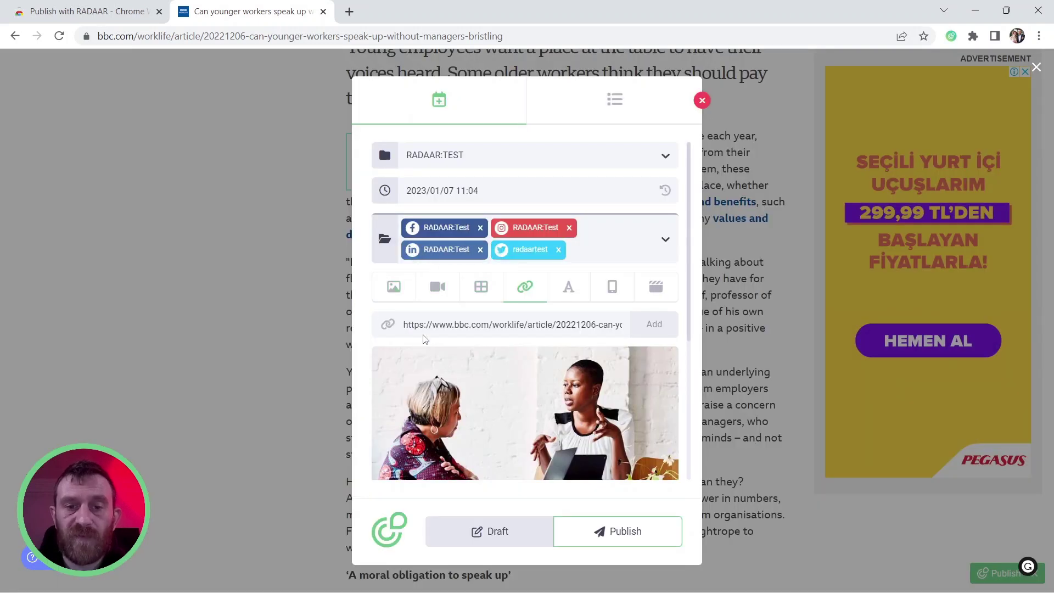
Append a 👇 emoji to the description right after 'pay their dues first.'
scroll(501, 351, down, 3)
scroll(499, 347, down, 2)
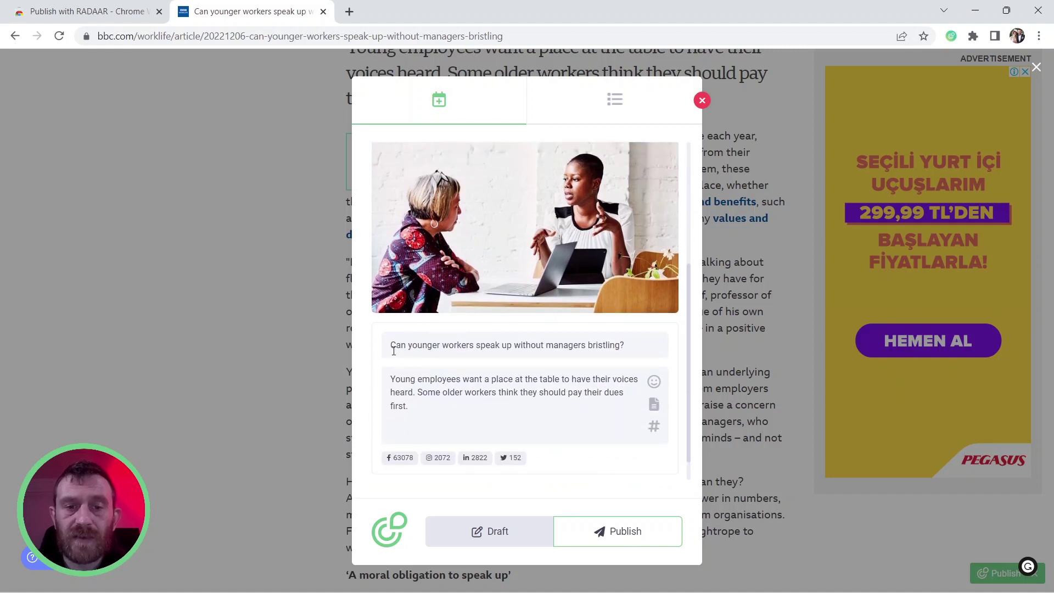
drag(394, 347, 632, 359)
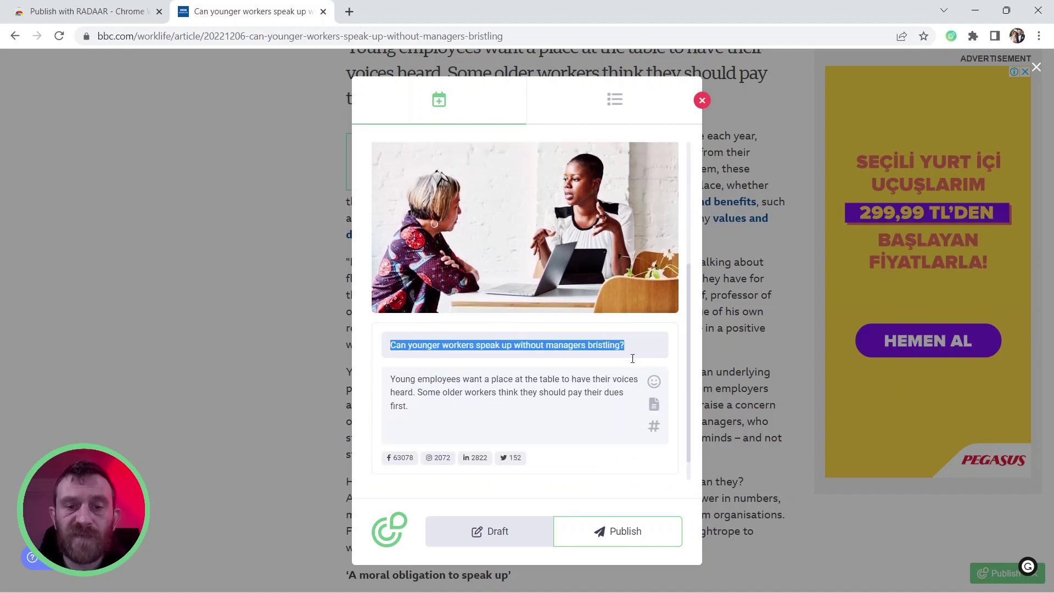
click(453, 406)
key(ctrl+a)
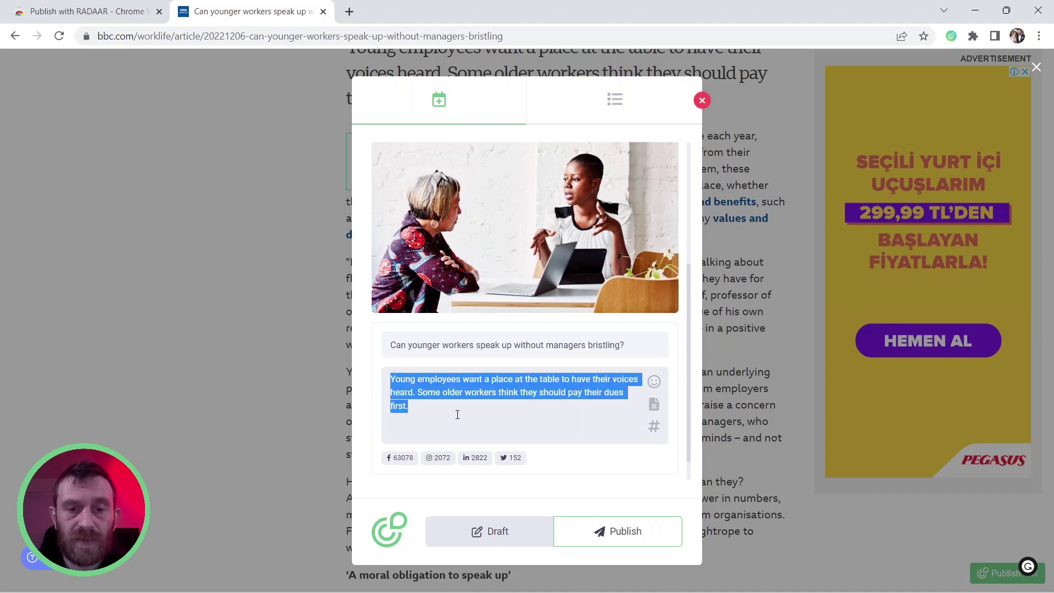
click(457, 414)
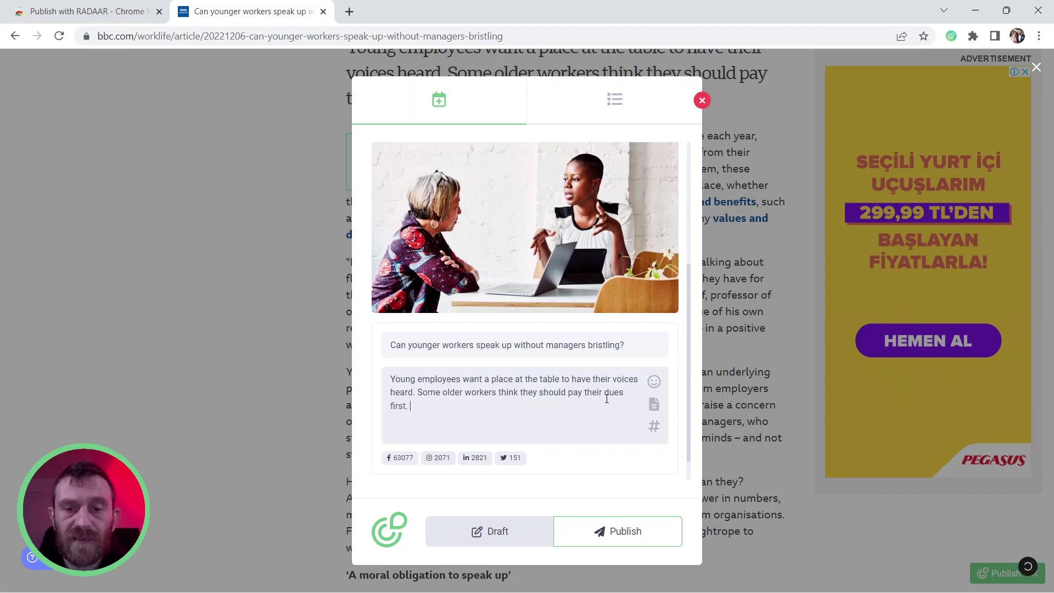
click(652, 383)
click(442, 214)
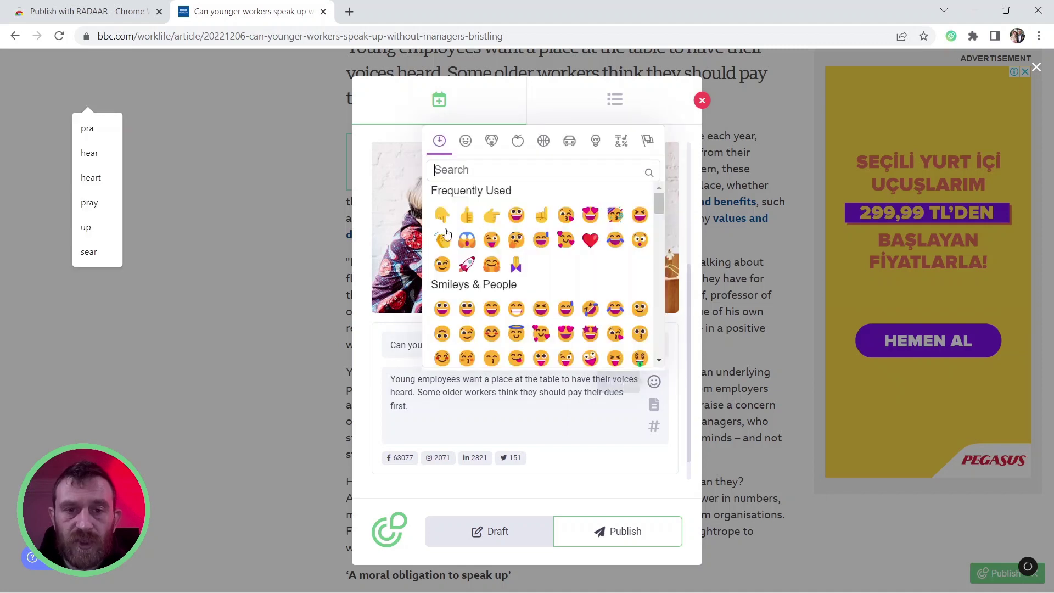
click(447, 408)
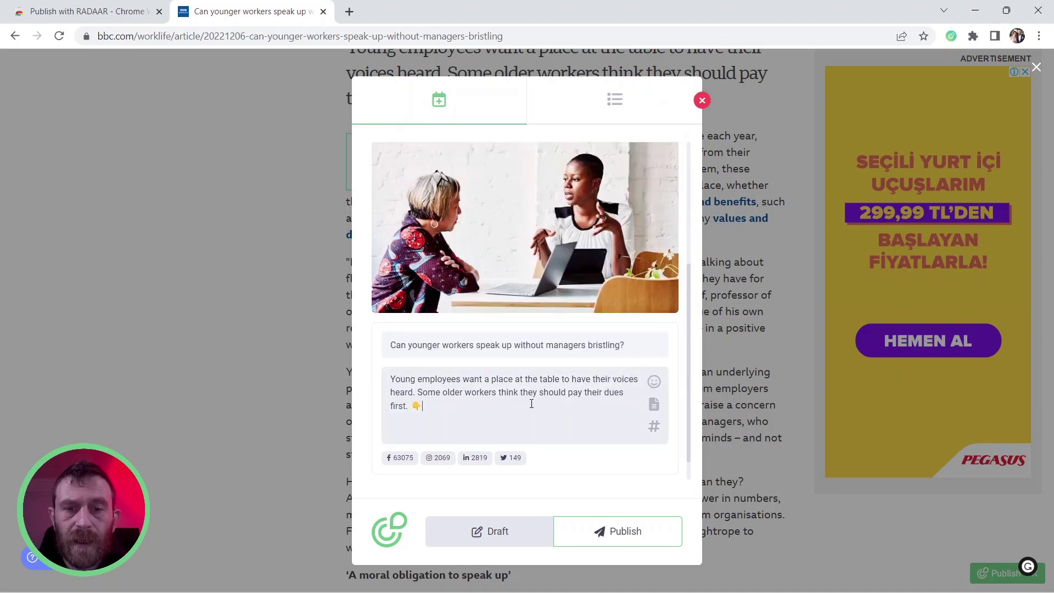
scroll(549, 407, up, 5)
scroll(543, 408, down, 5)
scroll(543, 409, down, 1)
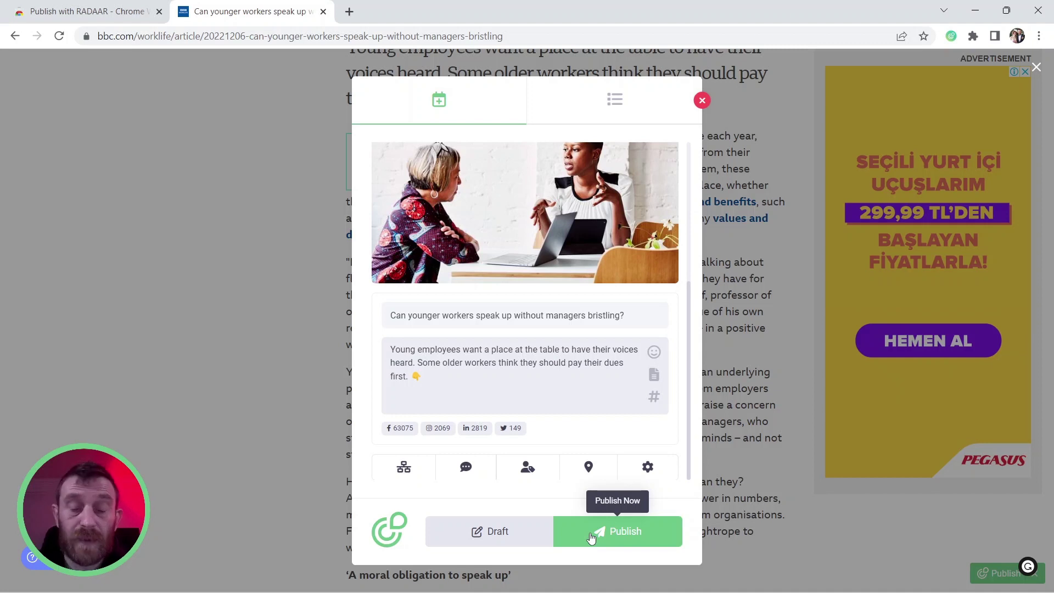
Publish the link post now and view it in the RADAAR dashboard
click(591, 535)
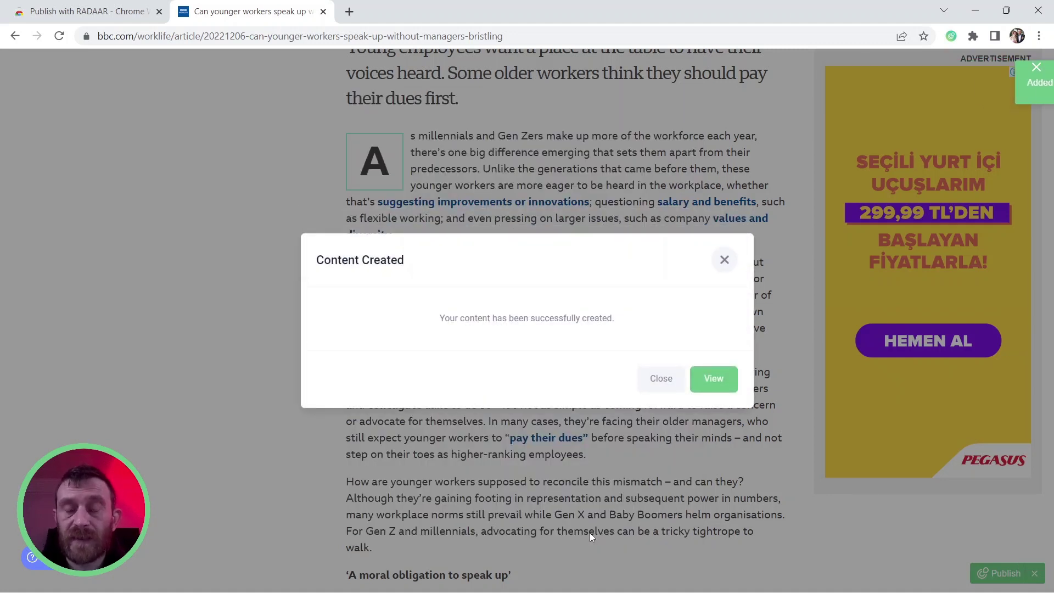
click(714, 379)
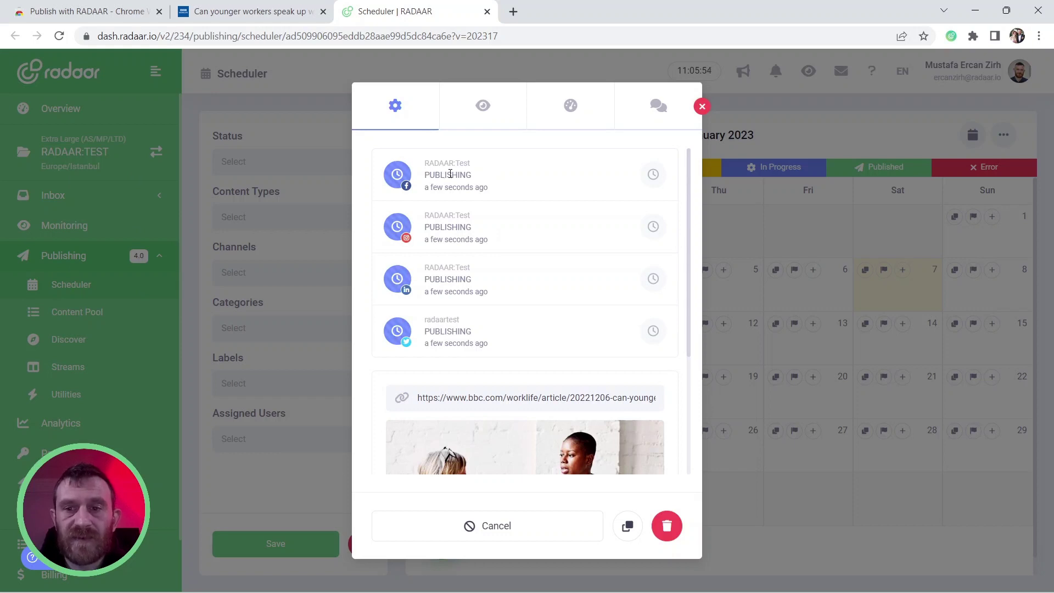
Scroll through the post details to confirm all four channels show PUBLISHING
scroll(491, 271, down, 4)
scroll(482, 252, up, 4)
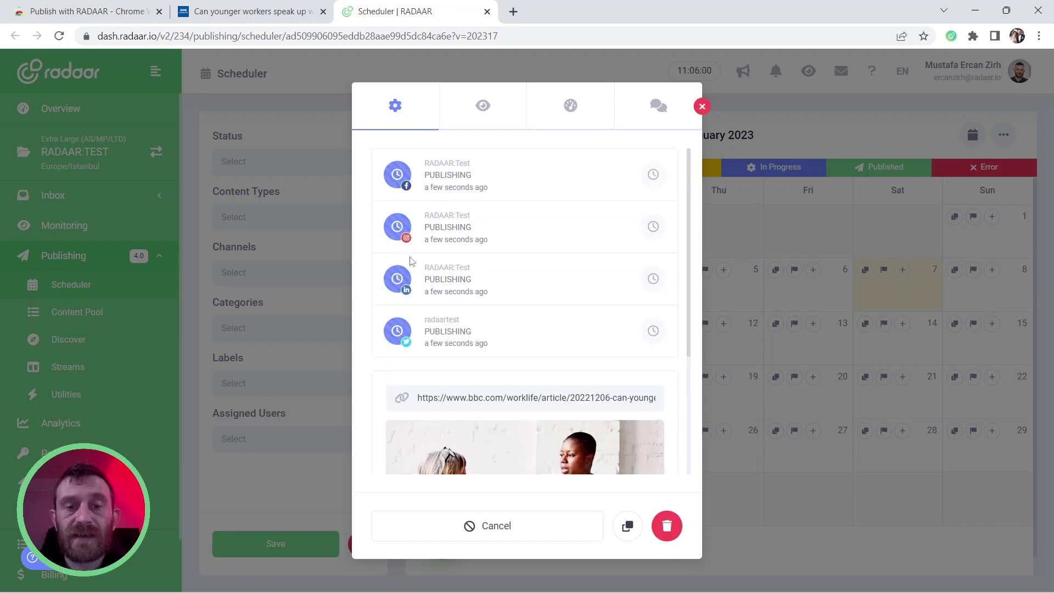
On the BBC tab, select the 'Yet while younger workers… for themselves.' passage and right-click it for RADAAR
click(267, 12)
scroll(524, 267, up, 6)
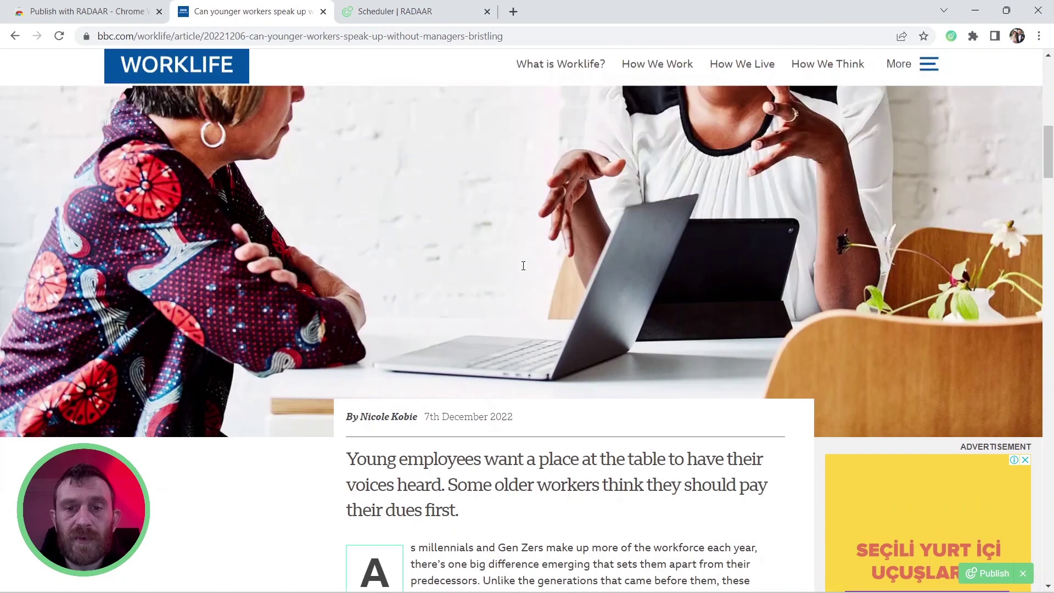
scroll(522, 269, down, 7)
scroll(522, 269, down, 1)
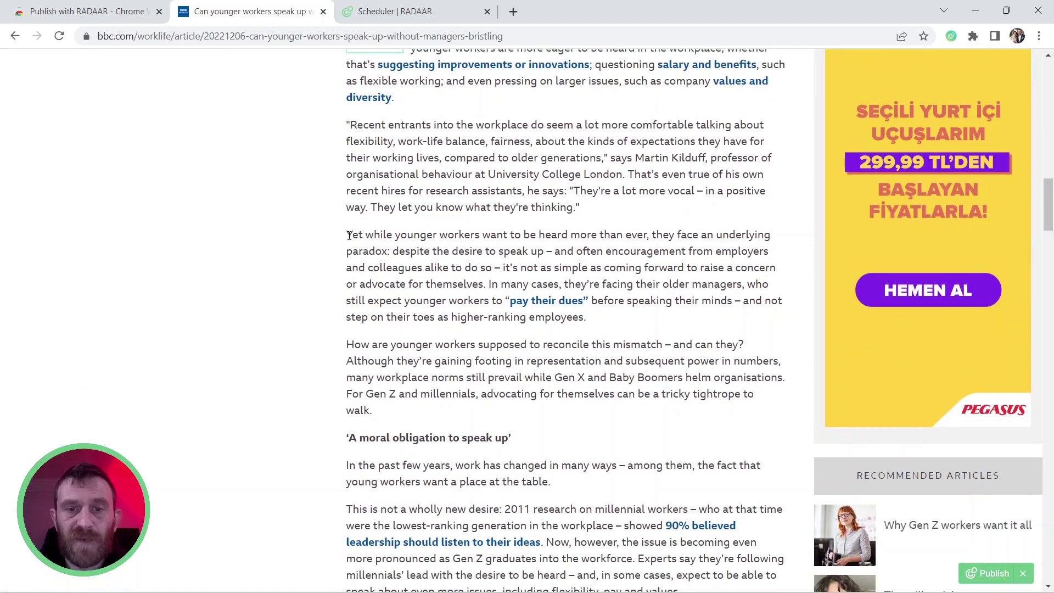
drag(349, 235, 491, 284)
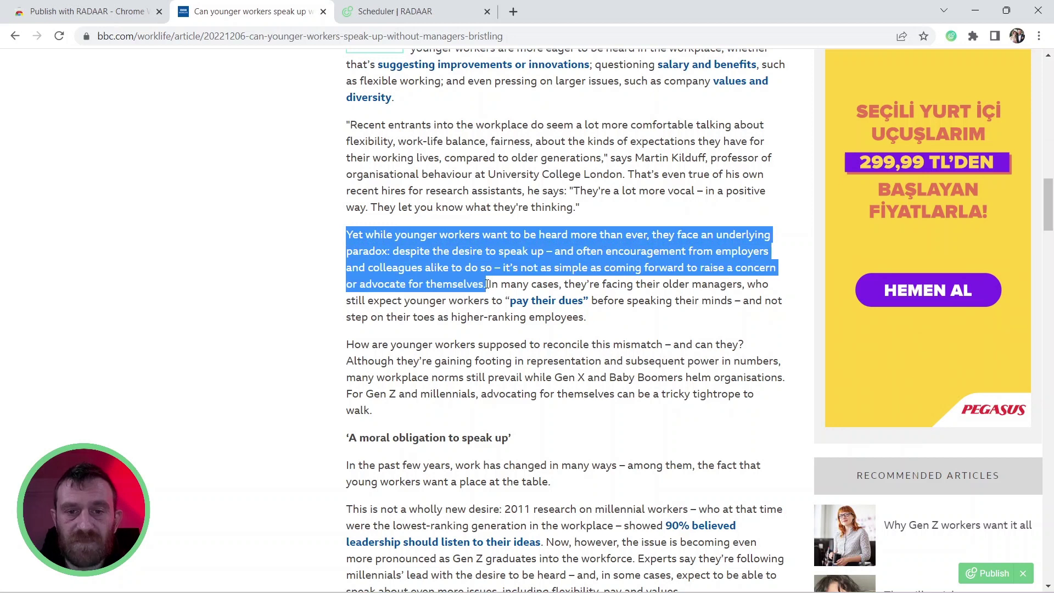
right_click(454, 251)
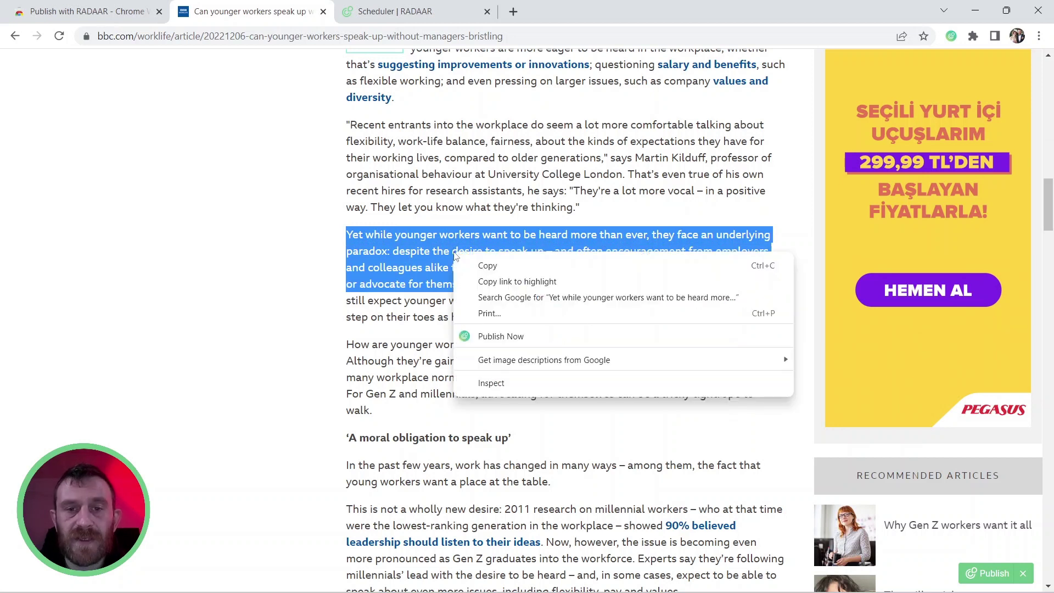
Send the selected passage to RADAAR's content pool and approve it as a link post
click(507, 337)
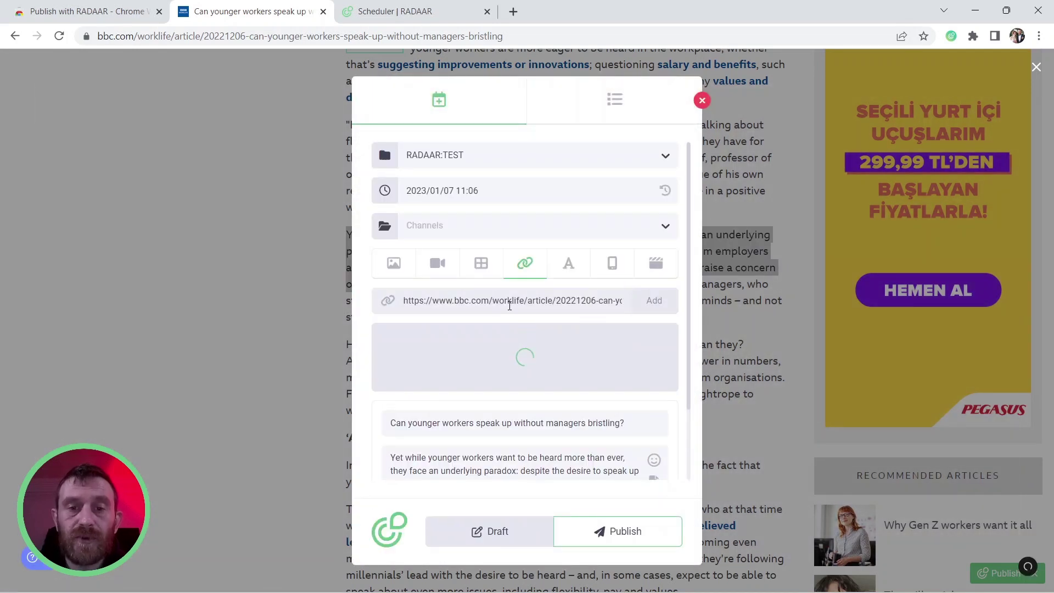
scroll(450, 384, down, 3)
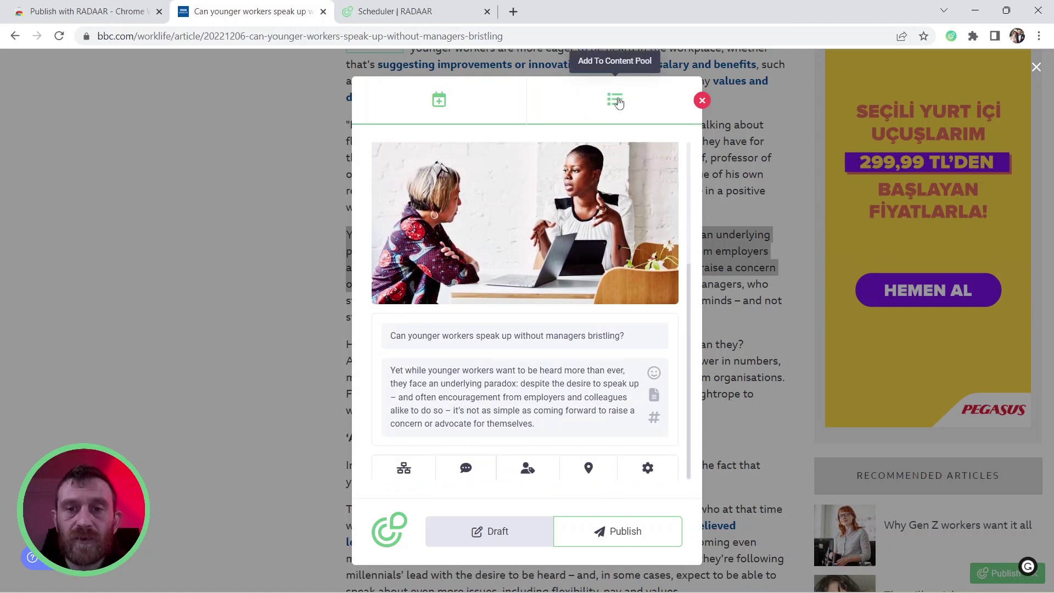
click(617, 101)
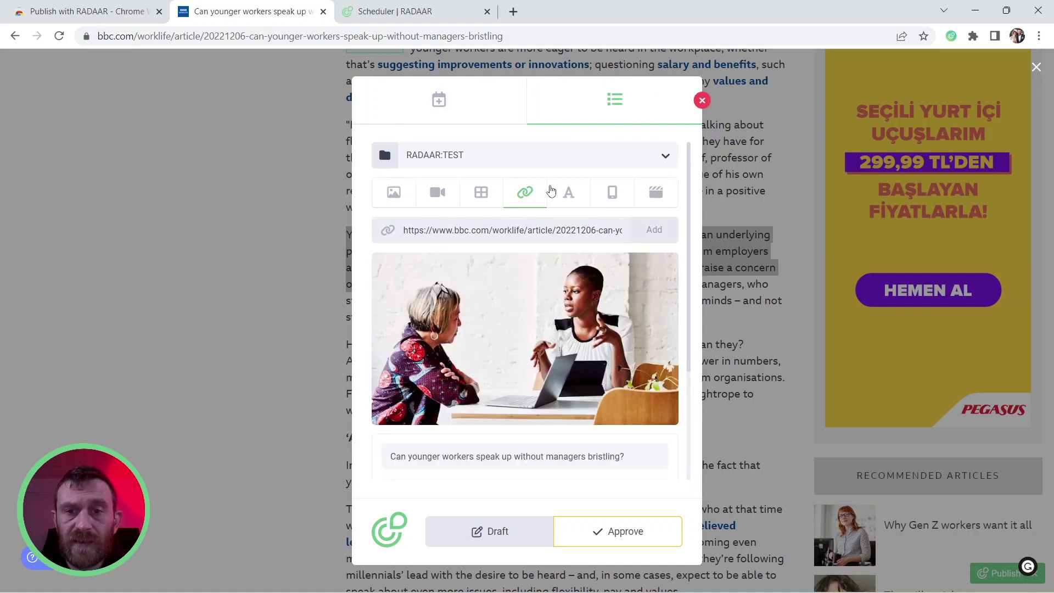
scroll(516, 289, down, 2)
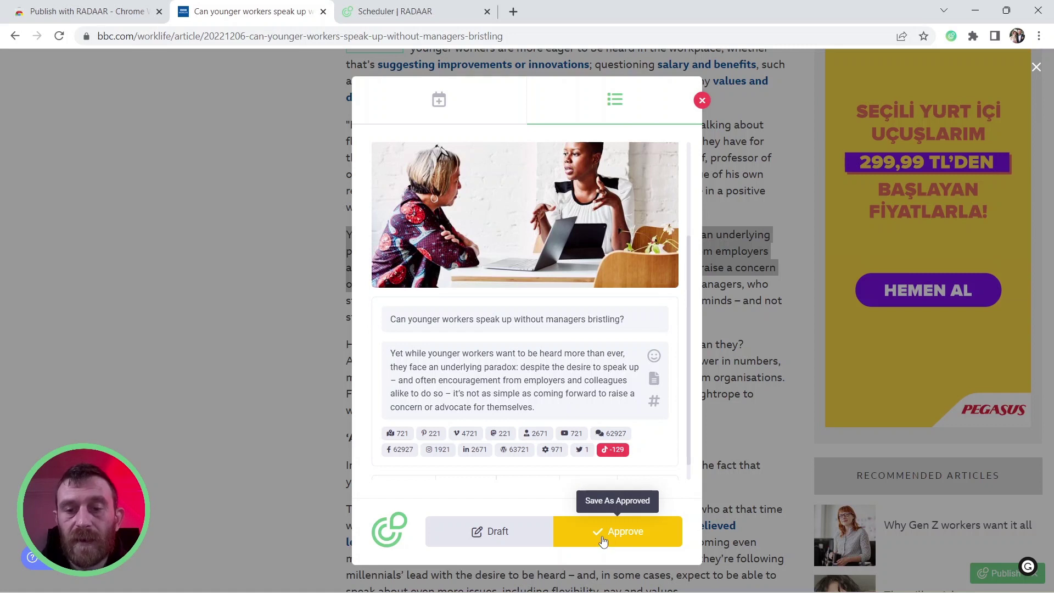
click(603, 541)
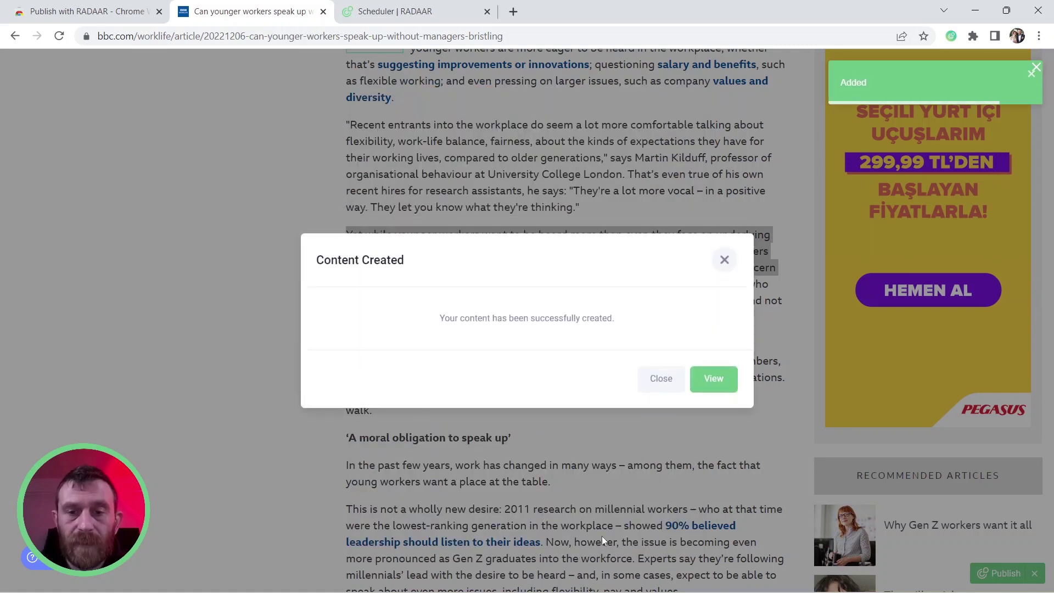
Dismiss the content-created confirmation and scroll the BBC article down to the man-in-glasses photo
click(662, 381)
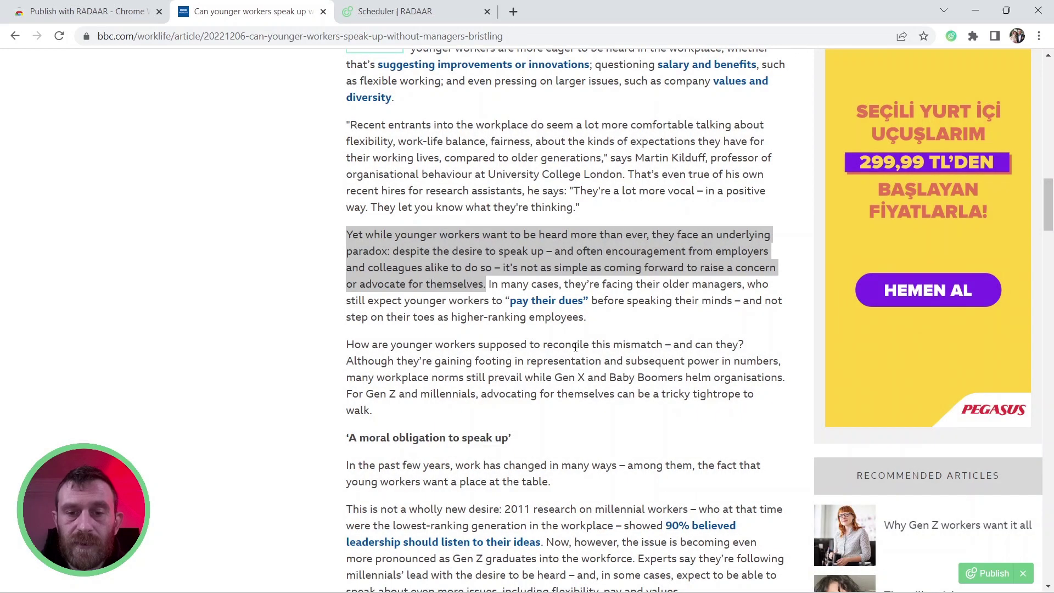
scroll(575, 347, down, 5)
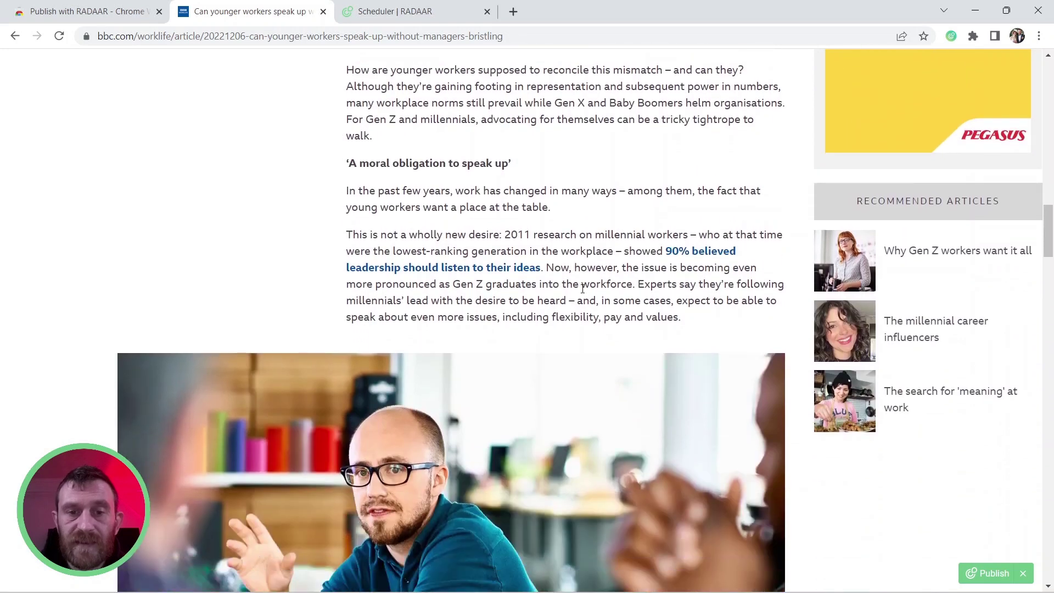
scroll(583, 289, down, 4)
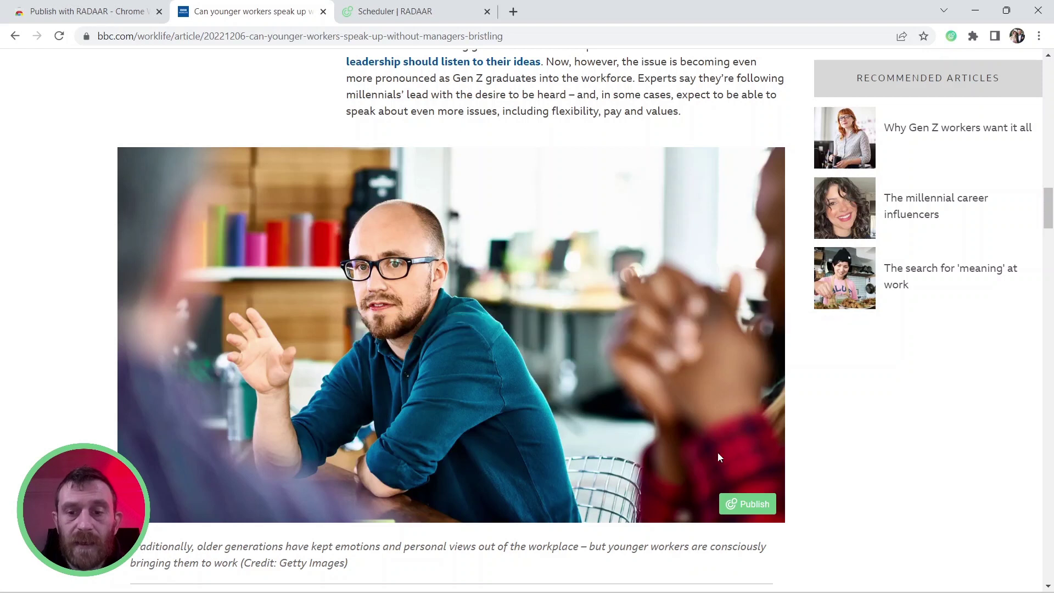
Open a RADAAR content-pool post for the man-in-glasses photo, pre-filled with the article's title and description
click(756, 505)
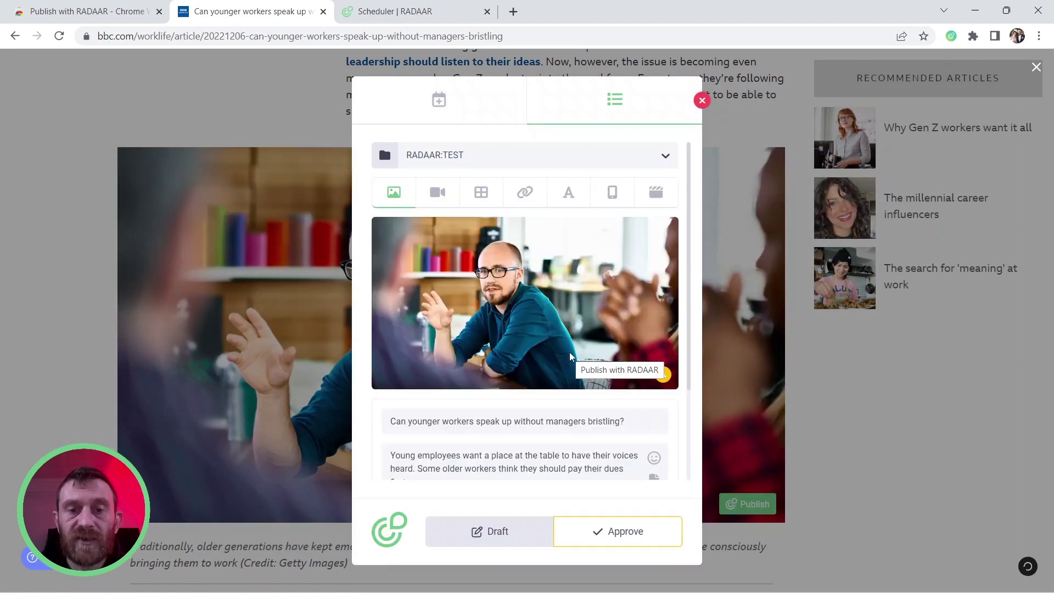
scroll(494, 297, down, 2)
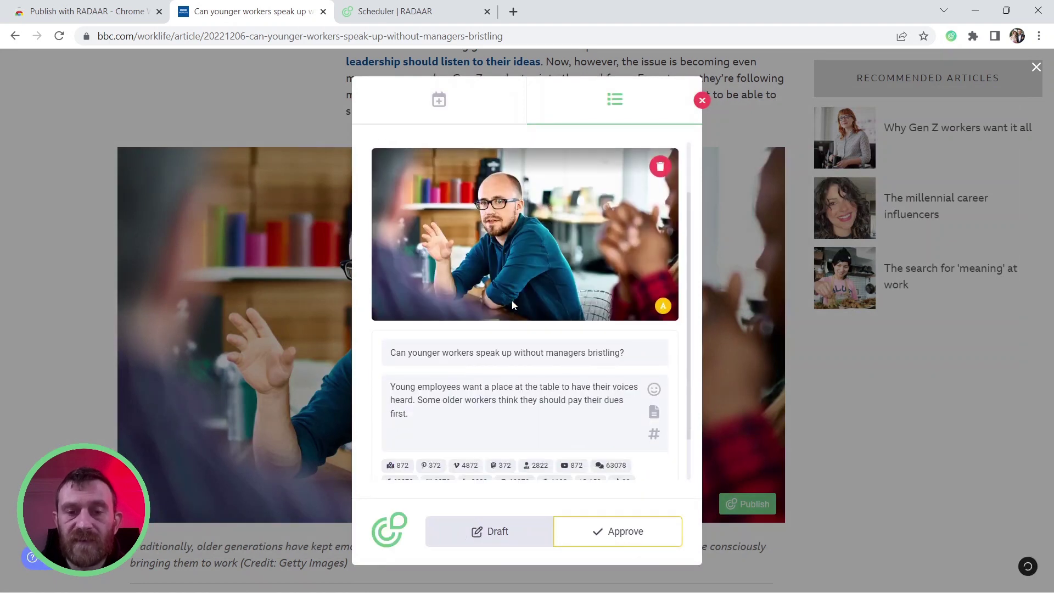